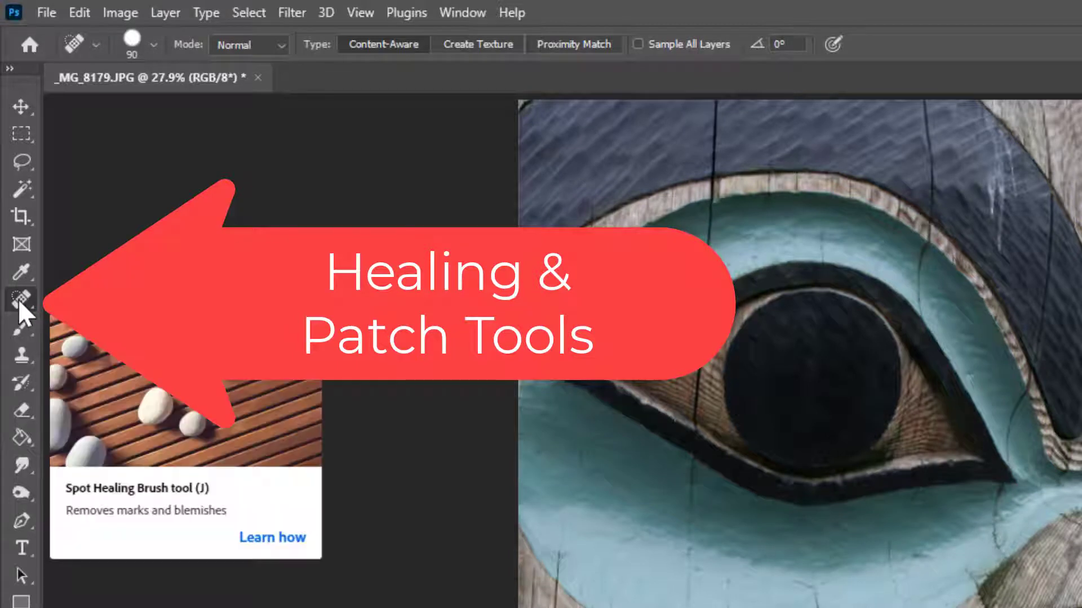
Open the healing tools flyout in the toolbar with the totem pole photo open
{"action": "left_click", "coordinate": [19, 303]}
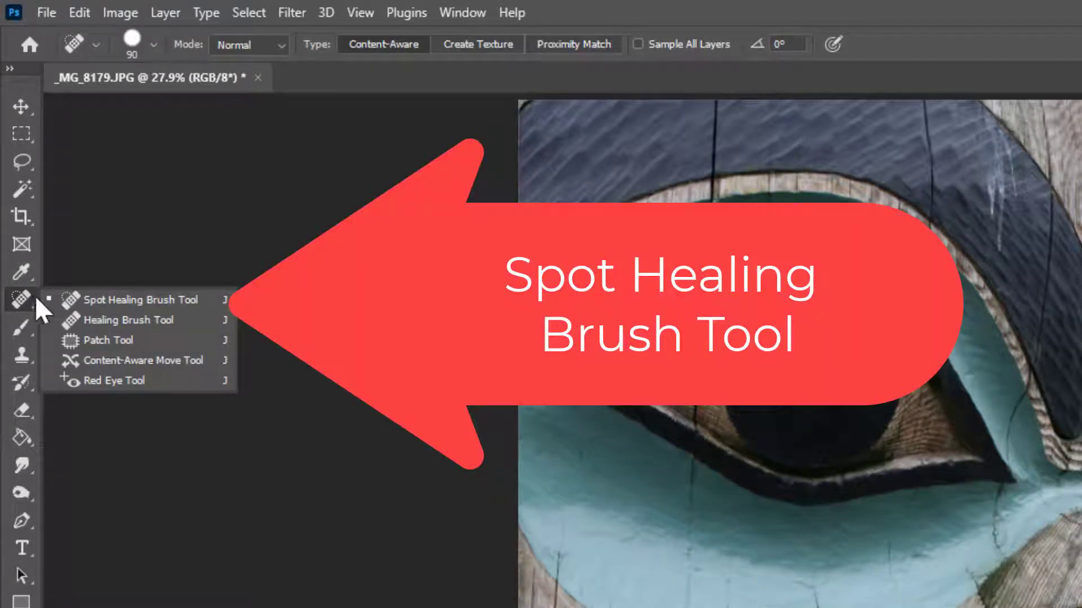
Select the Spot Healing Brush and set its brush size to 88 px
{"action": "left_click", "coordinate": [176, 302]}
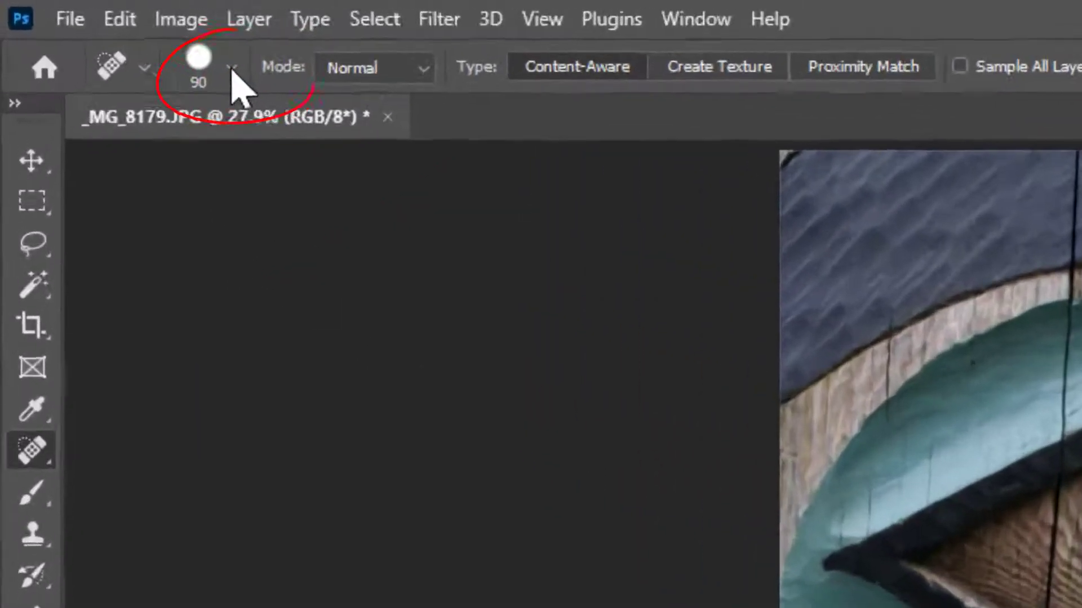
{"action": "left_click", "coordinate": [153, 45]}
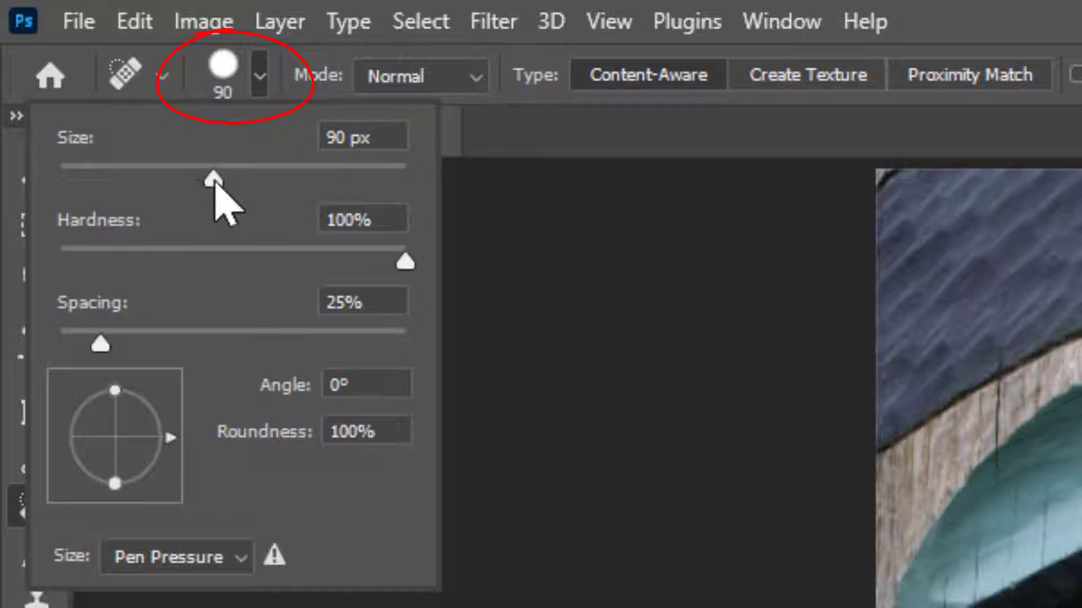
{"action": "mouse_move", "coordinate": [214, 179]}
{"action": "left_mouse_down"}
{"action": "mouse_move", "coordinate": [165, 181]}
{"action": "mouse_move", "coordinate": [216, 181]}
{"action": "left_mouse_up"}
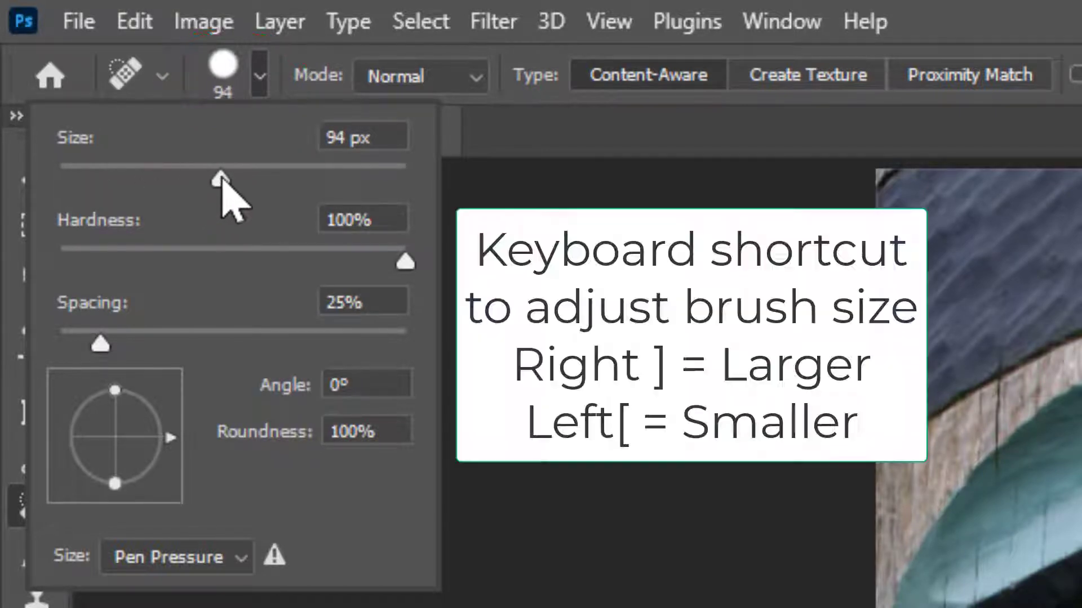
{"action": "left_click_drag", "start_coordinate": [216, 182], "coordinate": [209, 182]}
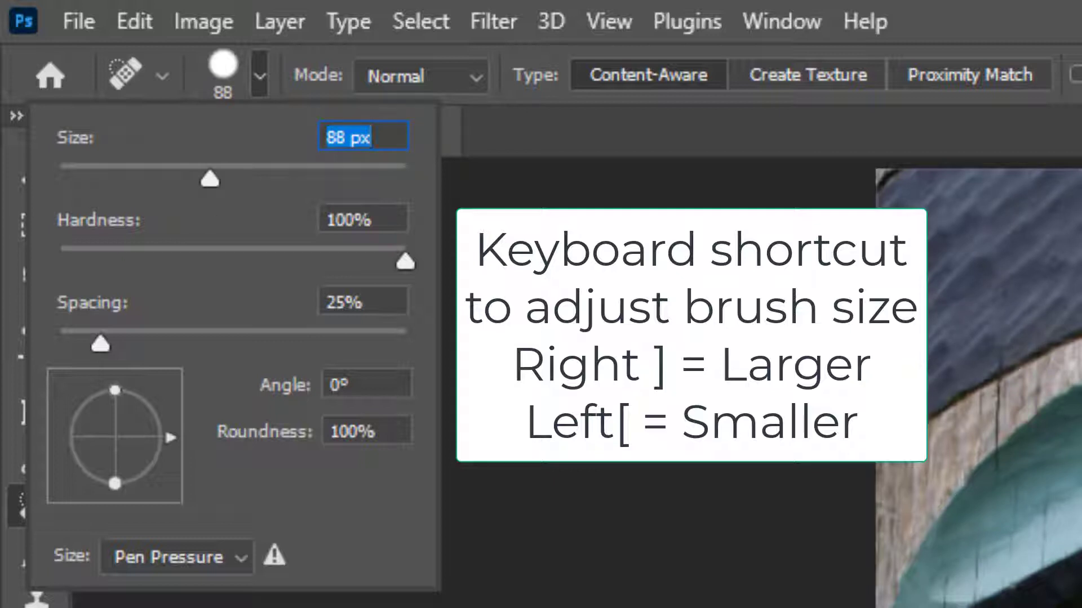
{"action": "type", "text": "]"}
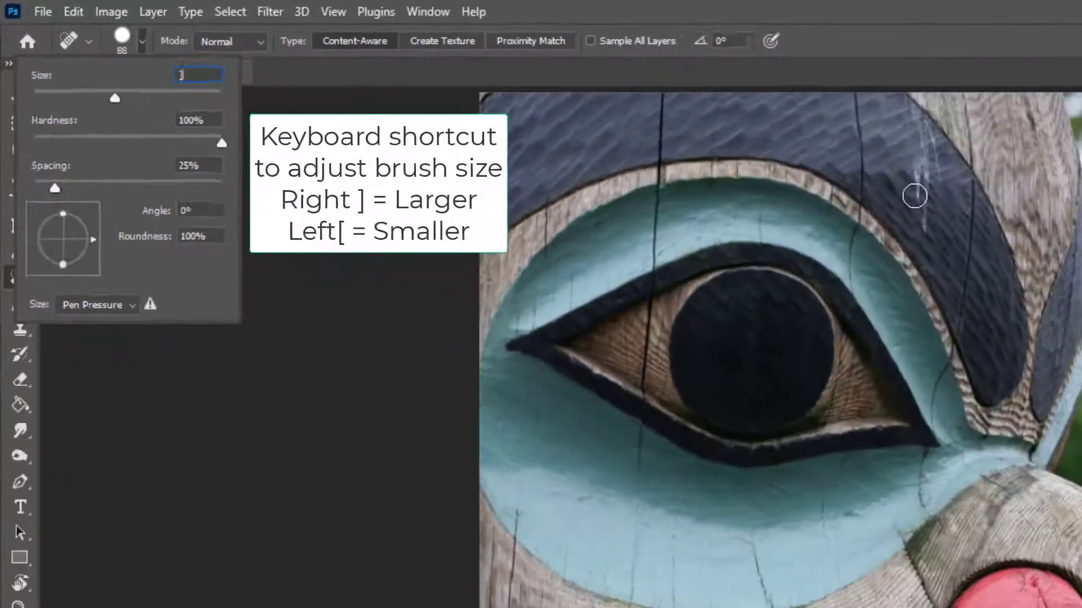
Spot-heal the white bird-dropping streaks on the dark band above the eye
{"action": "key", "text": "Escape"}
{"action": "mouse_move", "coordinate": [896, 223]}
{"action": "left_mouse_down"}
{"action": "mouse_move", "coordinate": [907, 170]}
{"action": "mouse_move", "coordinate": [887, 183]}
{"action": "mouse_move", "coordinate": [898, 187]}
{"action": "left_mouse_up"}
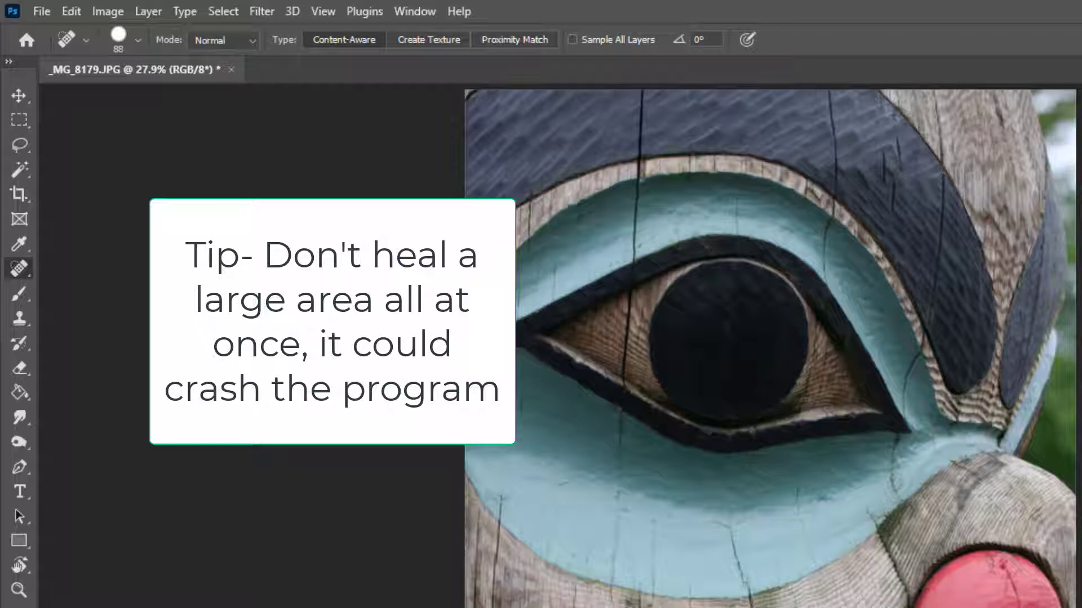
Zoom in on the cheek and red nose, then spot-heal the white chip below the nose
{"action": "left_click", "coordinate": [19, 591]}
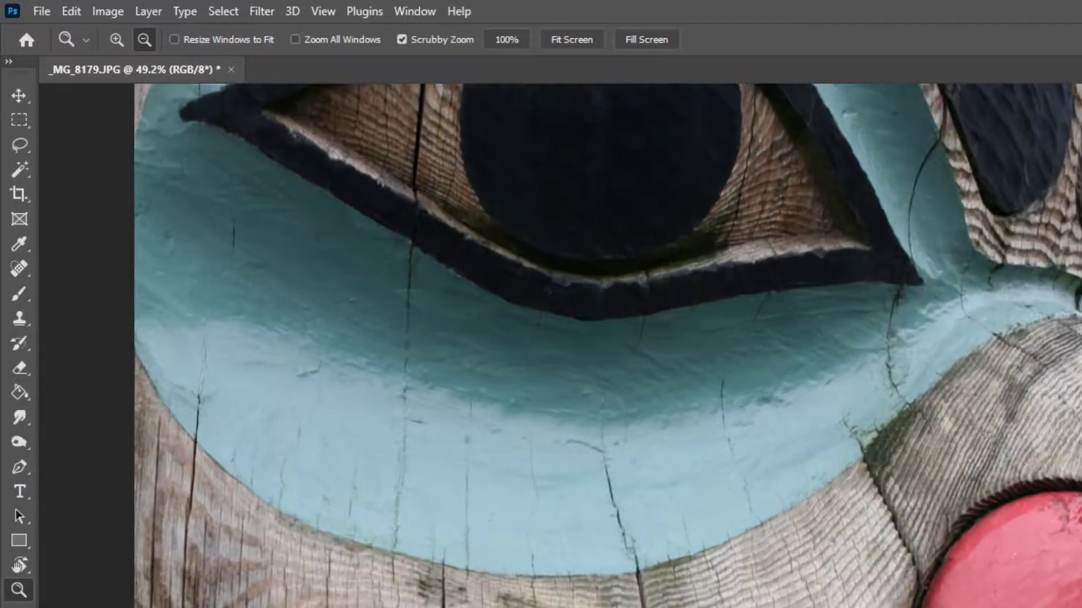
{"action": "mouse_move", "coordinate": [1003, 586]}
{"action": "left_mouse_down"}
{"action": "mouse_move", "coordinate": [903, 452]}
{"action": "mouse_move", "coordinate": [807, 364]}
{"action": "left_mouse_up"}
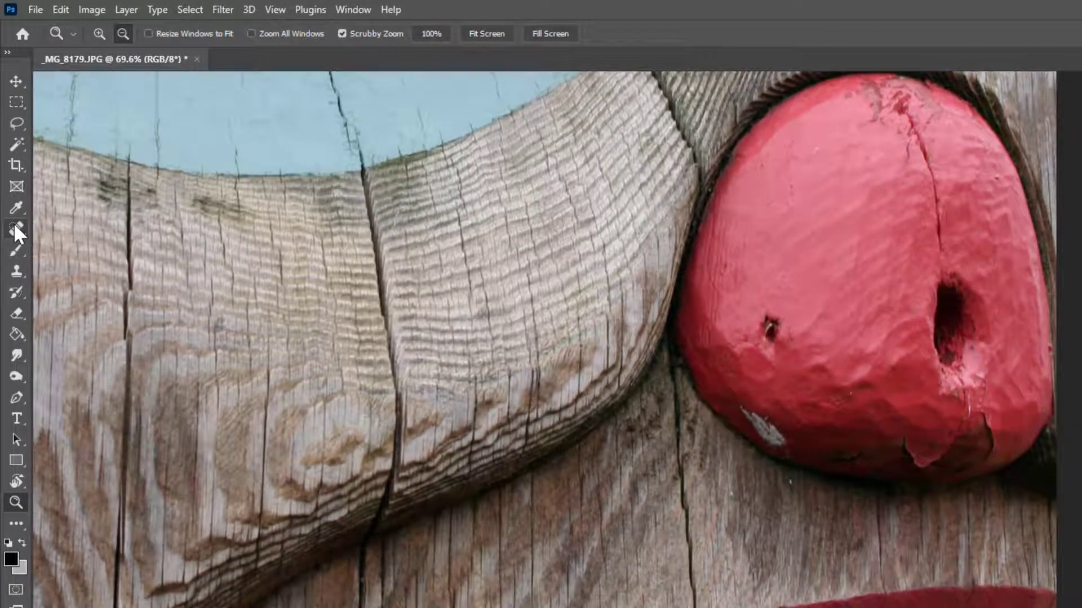
{"action": "left_click", "coordinate": [14, 224]}
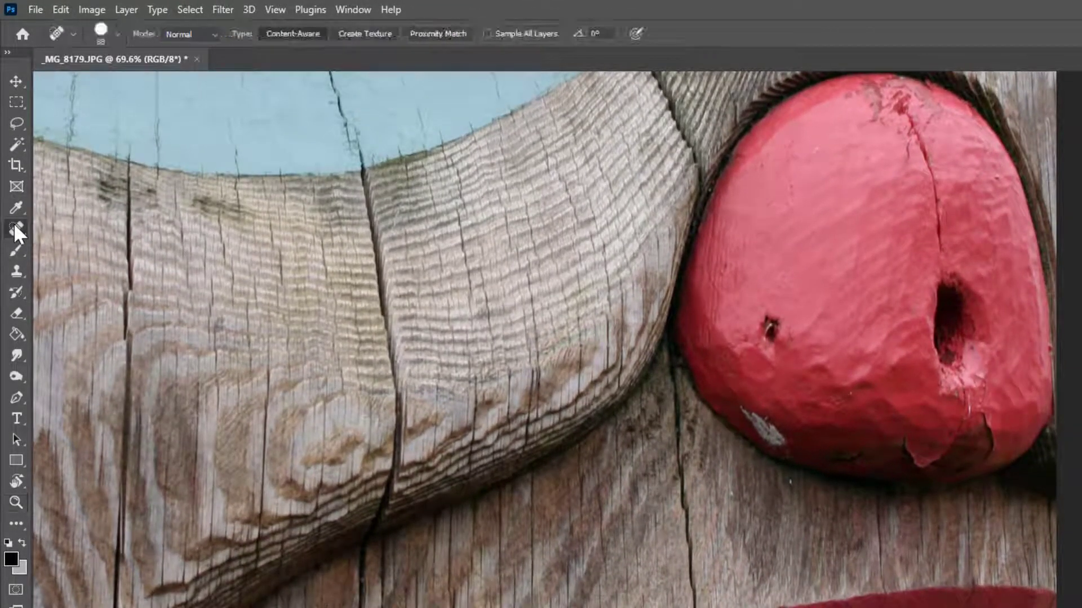
{"action": "right_click", "coordinate": [14, 223]}
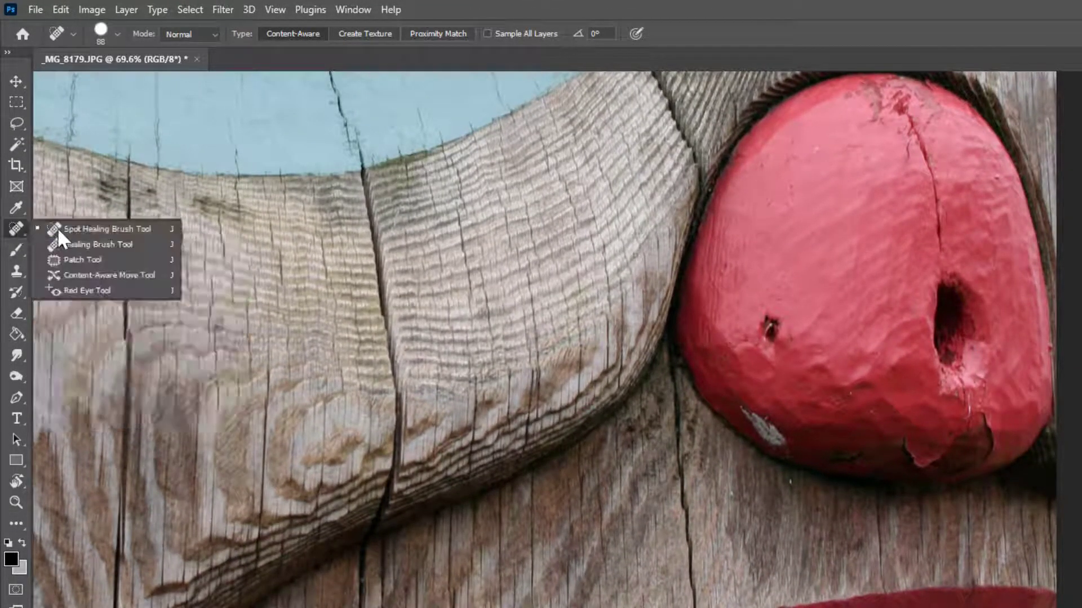
{"action": "left_click", "coordinate": [105, 228]}
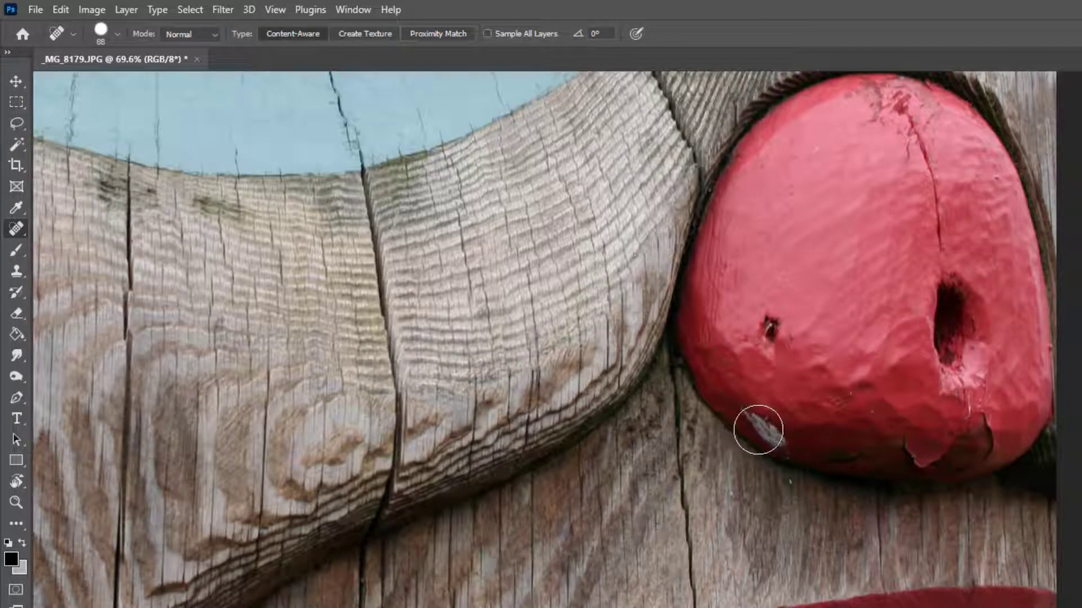
{"action": "left_click_drag", "start_coordinate": [753, 423], "coordinate": [792, 446]}
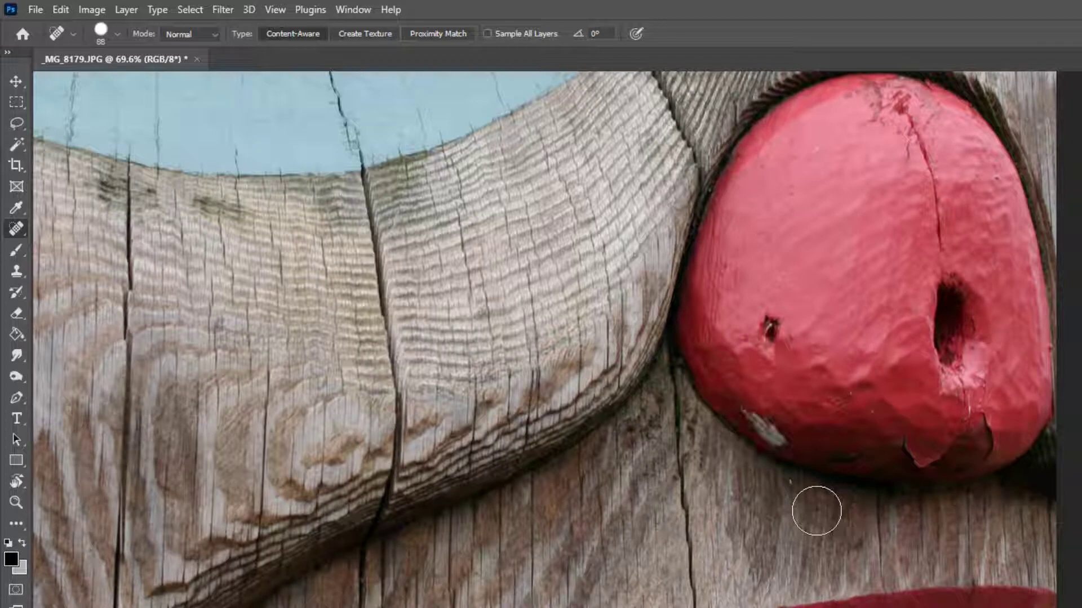
With the Healing Brush sampling clean red paint, heal the white chip along the nose's lower edge
{"action": "right_click", "coordinate": [14, 232]}
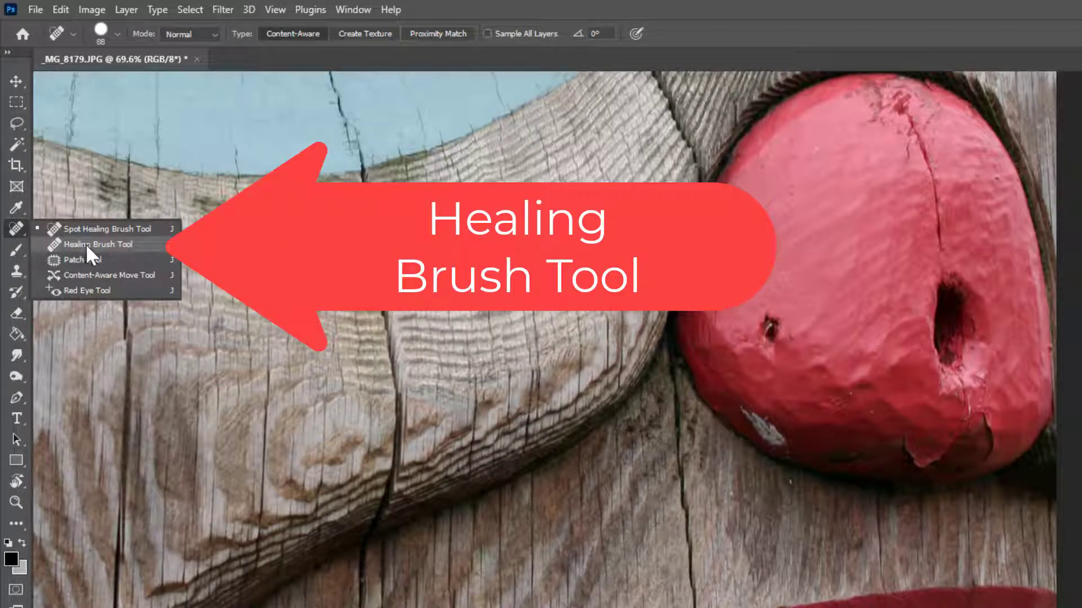
{"action": "left_click", "coordinate": [123, 245]}
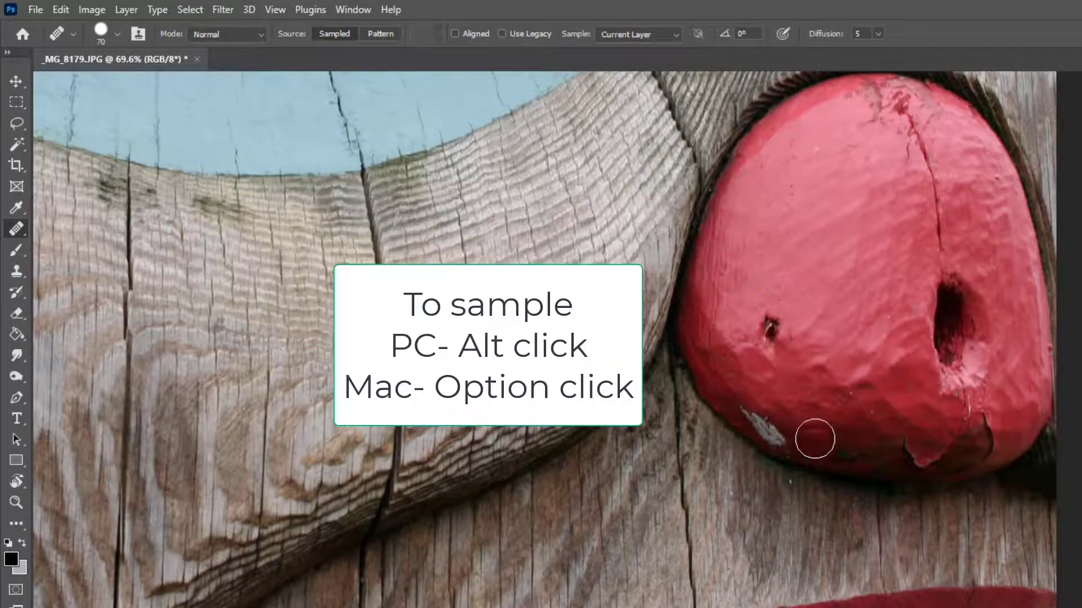
{"action": "left_click", "coordinate": [813, 435], "text": "alt"}
{"action": "mouse_move", "coordinate": [768, 430]}
{"action": "left_mouse_down"}
{"action": "mouse_move", "coordinate": [751, 414]}
{"action": "mouse_move", "coordinate": [789, 438]}
{"action": "mouse_move", "coordinate": [816, 430]}
{"action": "left_mouse_up"}
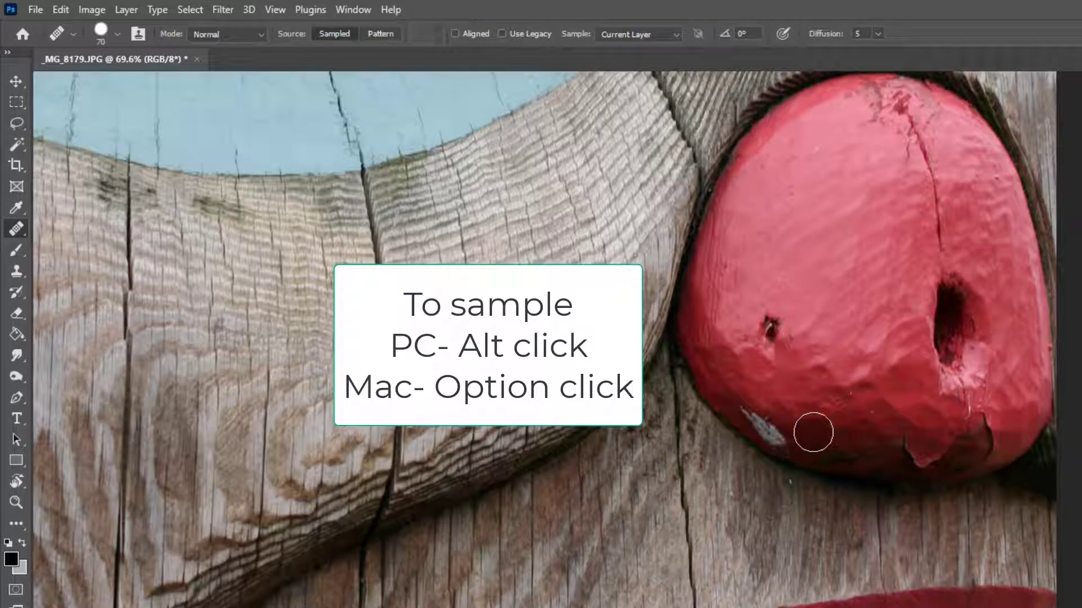
{"action": "left_click", "coordinate": [1050, 495]}
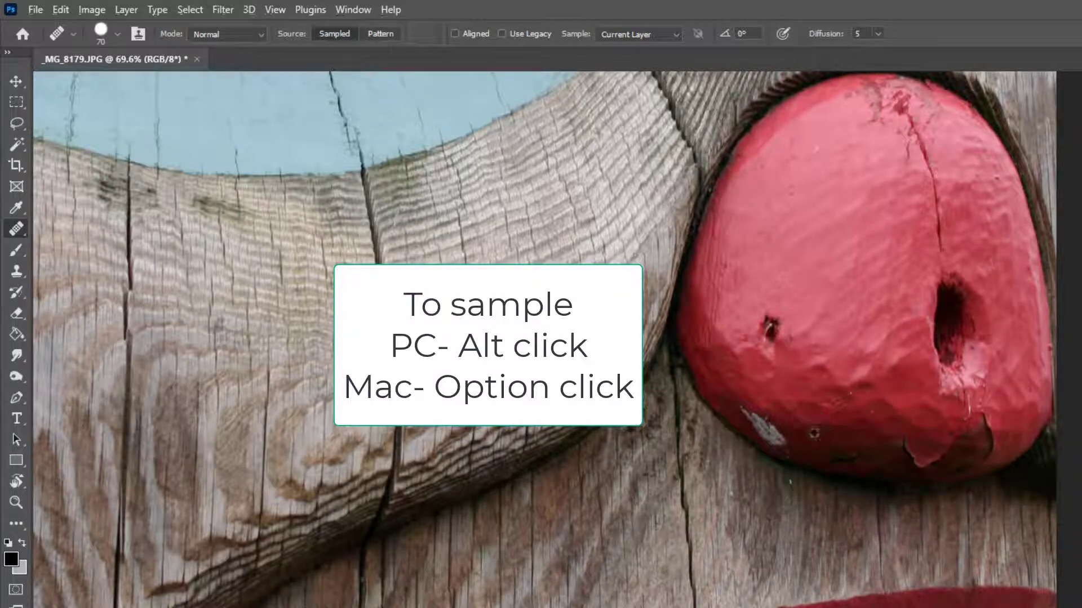
{"action": "left_click", "coordinate": [787, 438]}
{"action": "left_click_drag", "start_coordinate": [786, 438], "coordinate": [750, 409]}
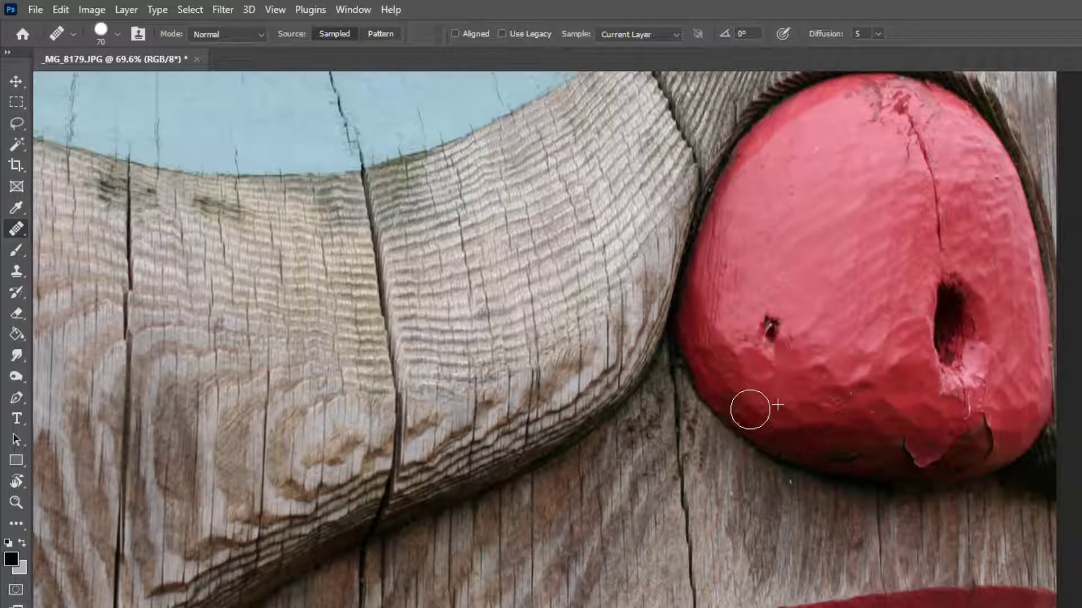
Heal the spots on the wood below the nose
{"action": "left_click", "coordinate": [885, 512]}
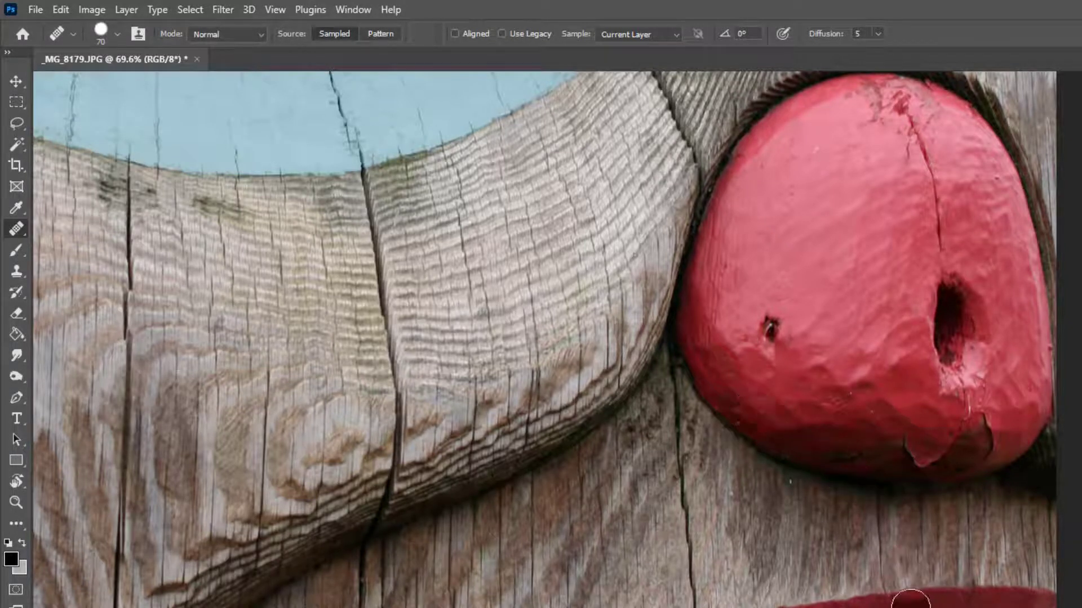
{"action": "left_click", "coordinate": [848, 574]}
{"action": "left_click", "coordinate": [752, 469]}
{"action": "left_click", "coordinate": [905, 568]}
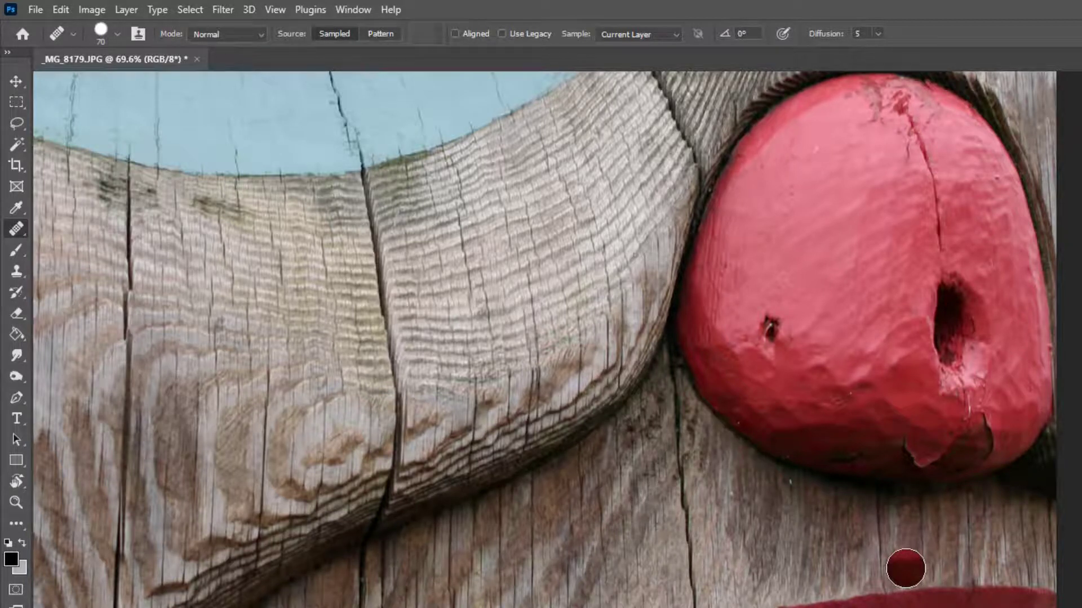
{"action": "left_click", "coordinate": [782, 550]}
{"action": "left_click", "coordinate": [640, 504]}
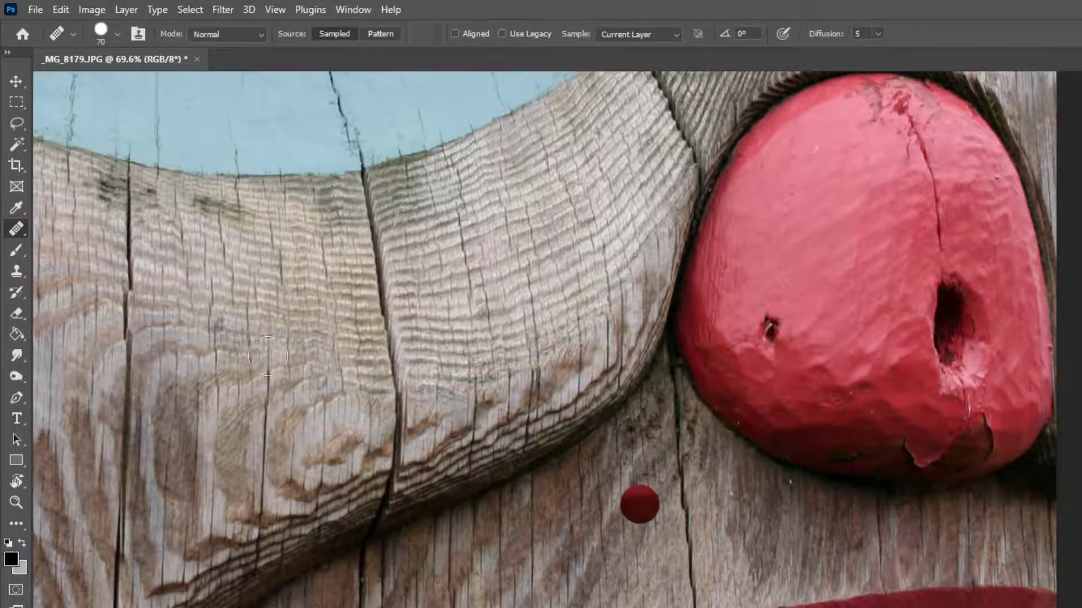
Spot-heal the small dark hole on the left side of the red nose
{"action": "right_click", "coordinate": [20, 230]}
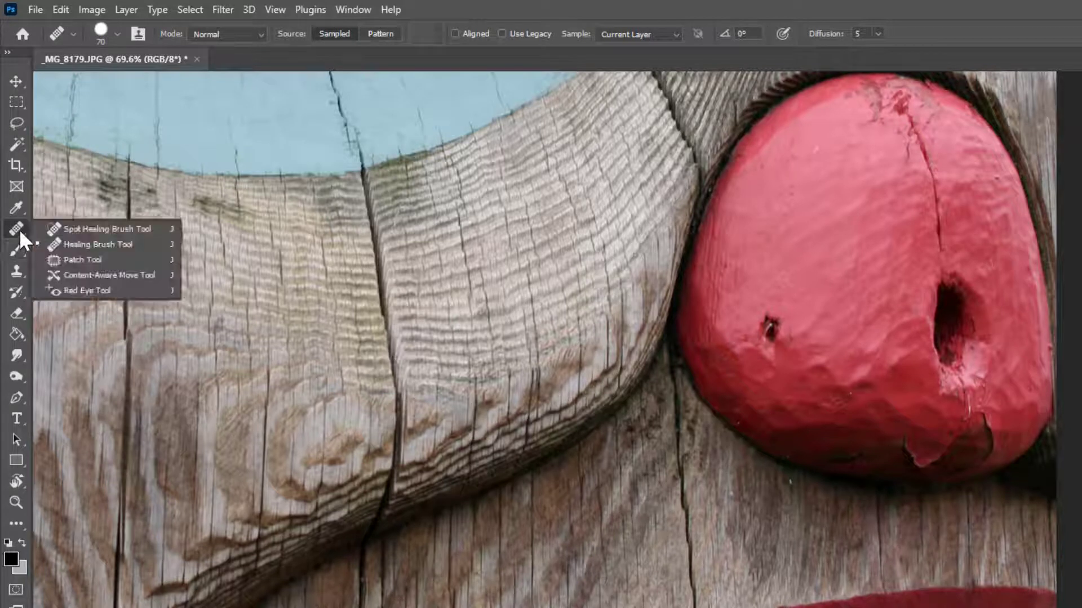
{"action": "left_click", "coordinate": [94, 229]}
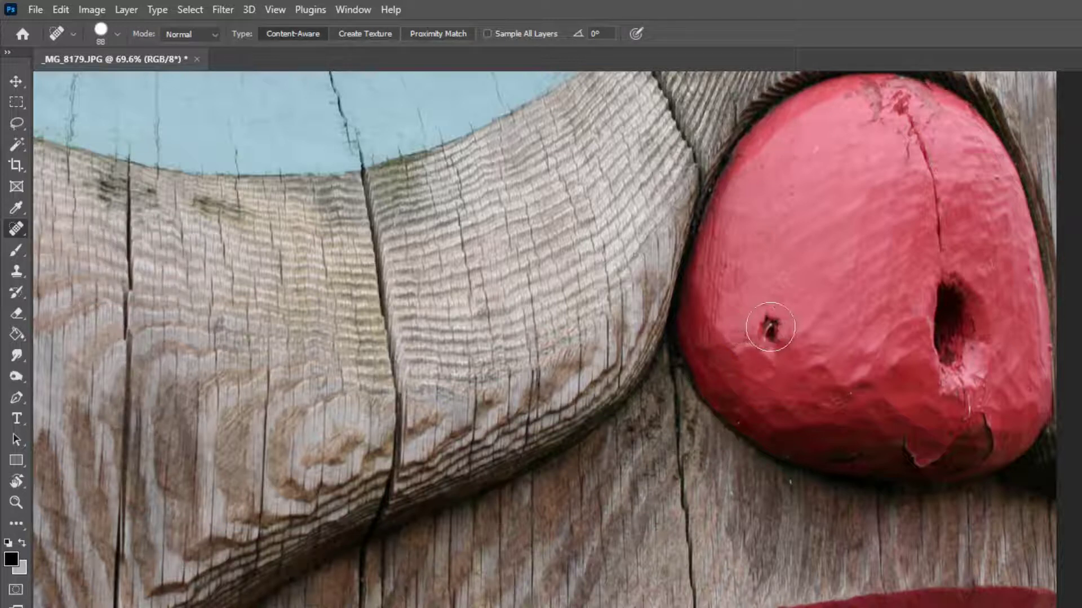
{"action": "left_click", "coordinate": [770, 327]}
{"action": "left_click", "coordinate": [770, 327]}
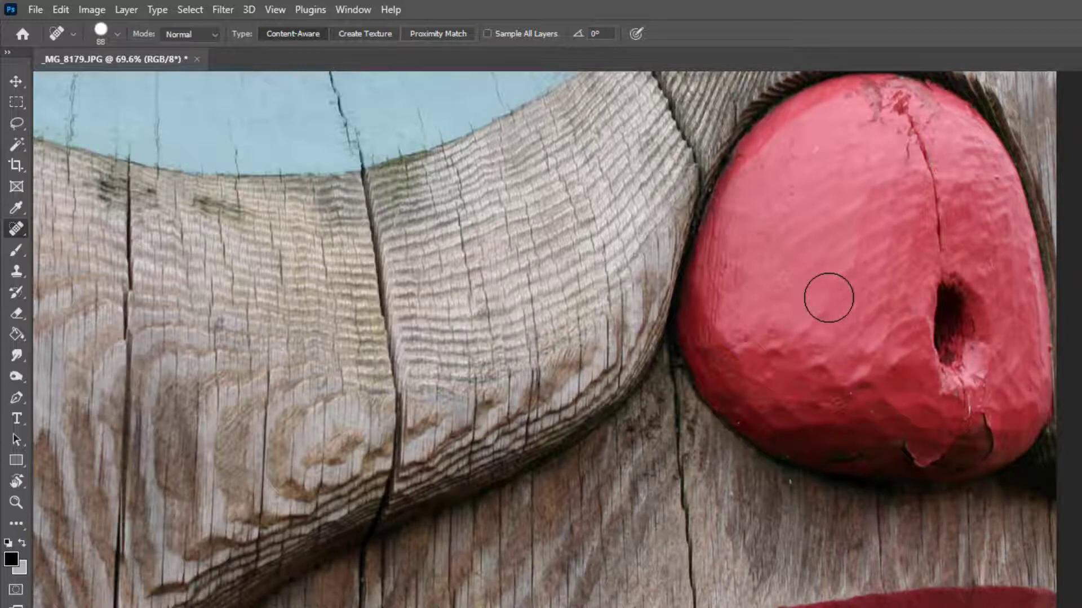
Pan to the blue paint under the eye and outline its crack with the Patch Tool
{"action": "left_click_drag", "start_coordinate": [309, 222], "coordinate": [461, 527]}
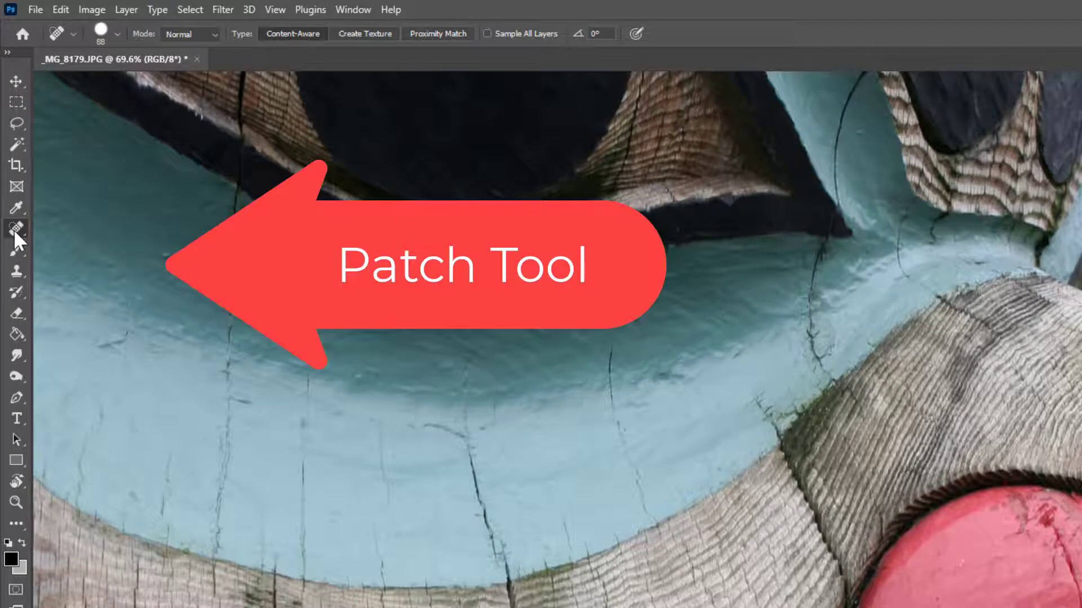
{"action": "right_click", "coordinate": [14, 229]}
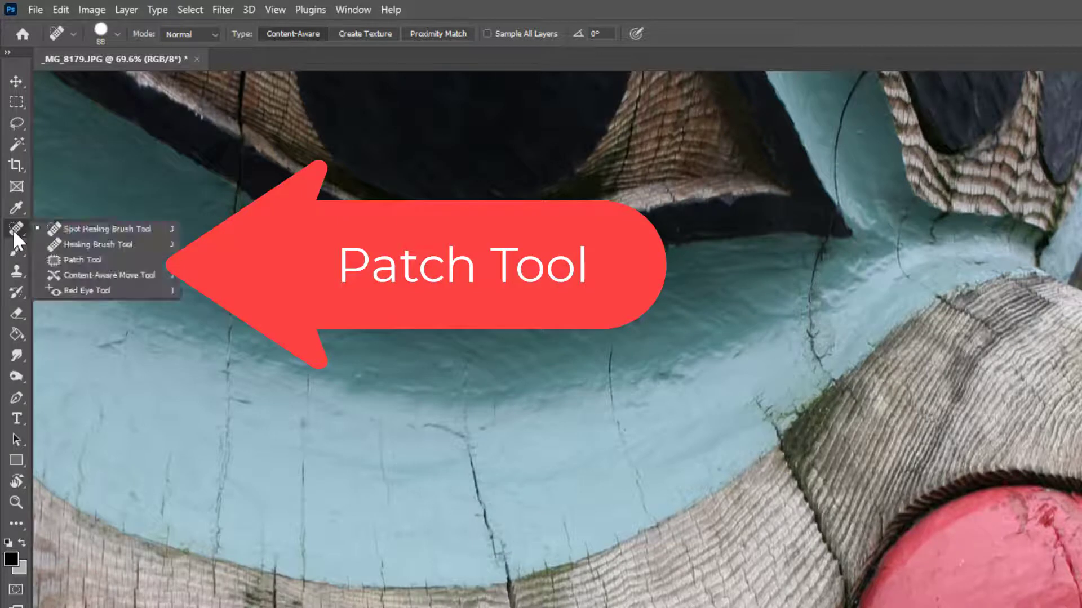
{"action": "left_click", "coordinate": [78, 260]}
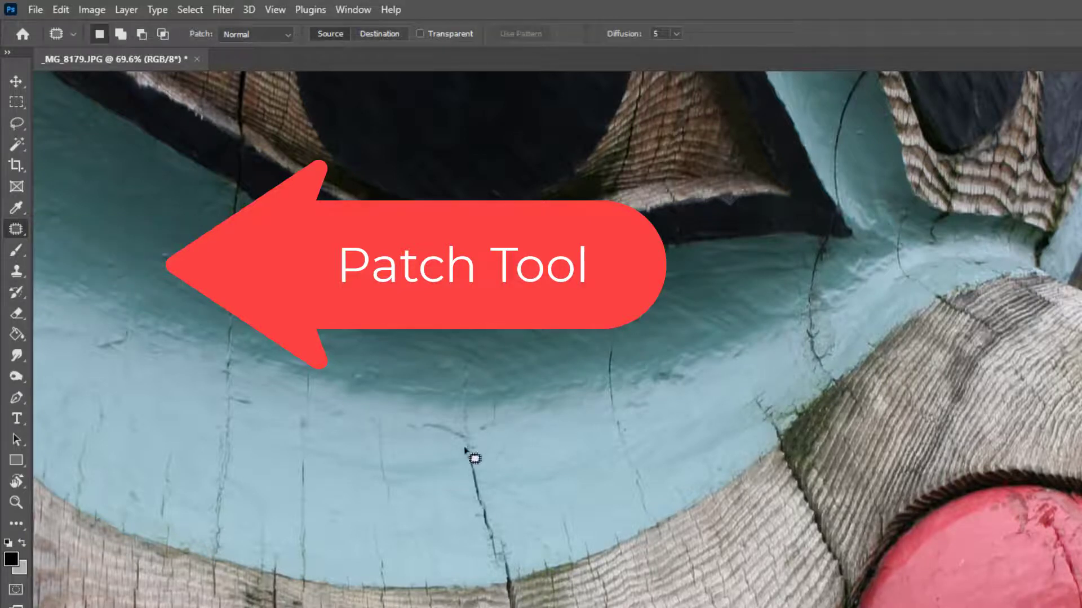
{"action": "mouse_move", "coordinate": [451, 424]}
{"action": "left_mouse_down"}
{"action": "mouse_move", "coordinate": [489, 576]}
{"action": "mouse_move", "coordinate": [510, 553]}
{"action": "mouse_move", "coordinate": [505, 515]}
{"action": "mouse_move", "coordinate": [479, 441]}
{"action": "mouse_move", "coordinate": [454, 421]}
{"action": "left_mouse_up"}
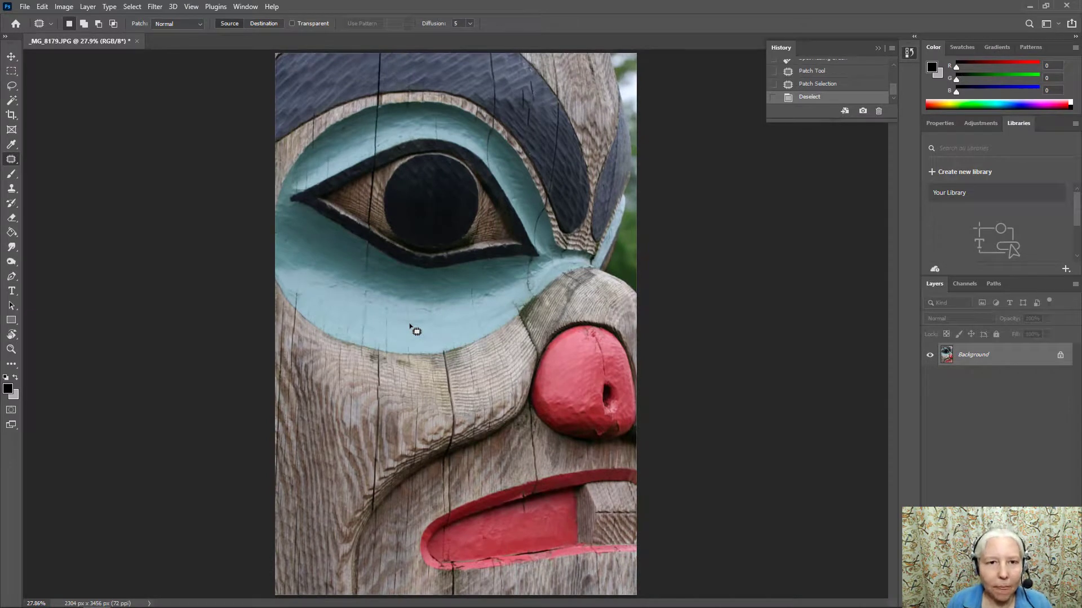
{"action": "right_click", "coordinate": [8, 163]}
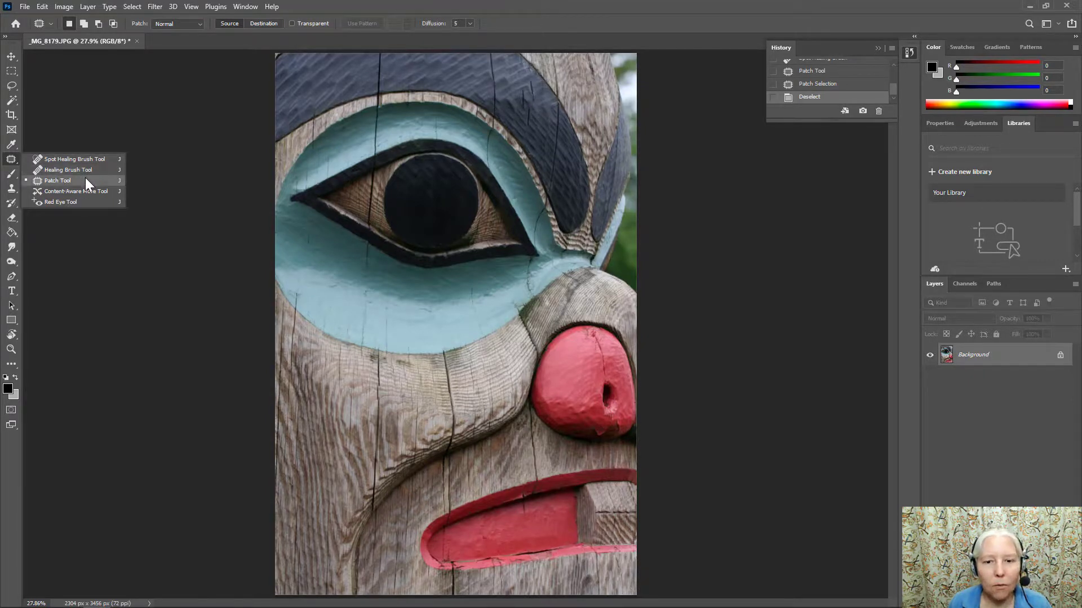
{"action": "left_click", "coordinate": [85, 179]}
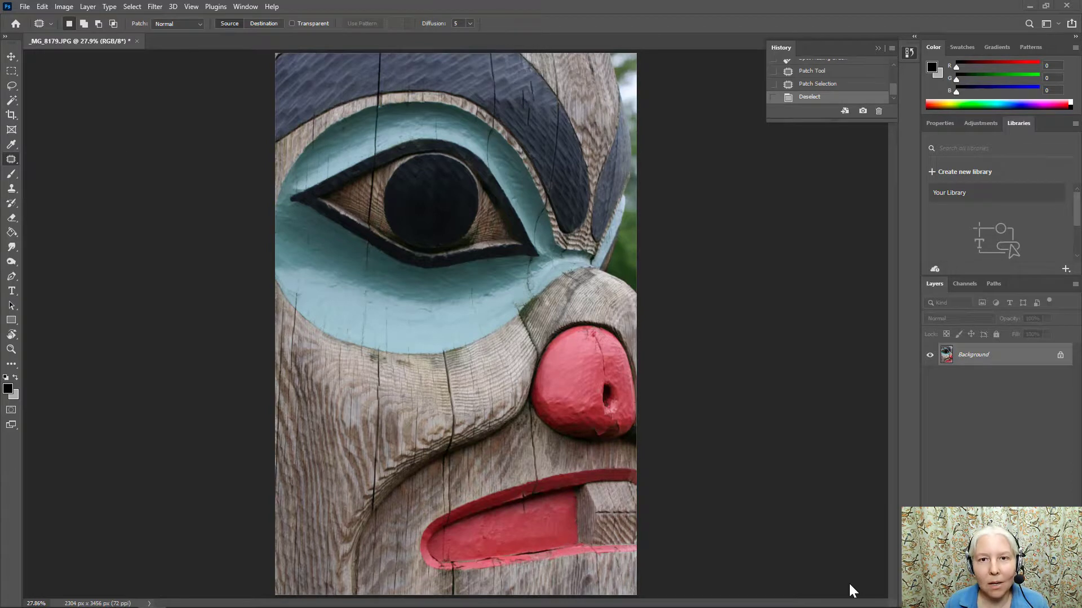